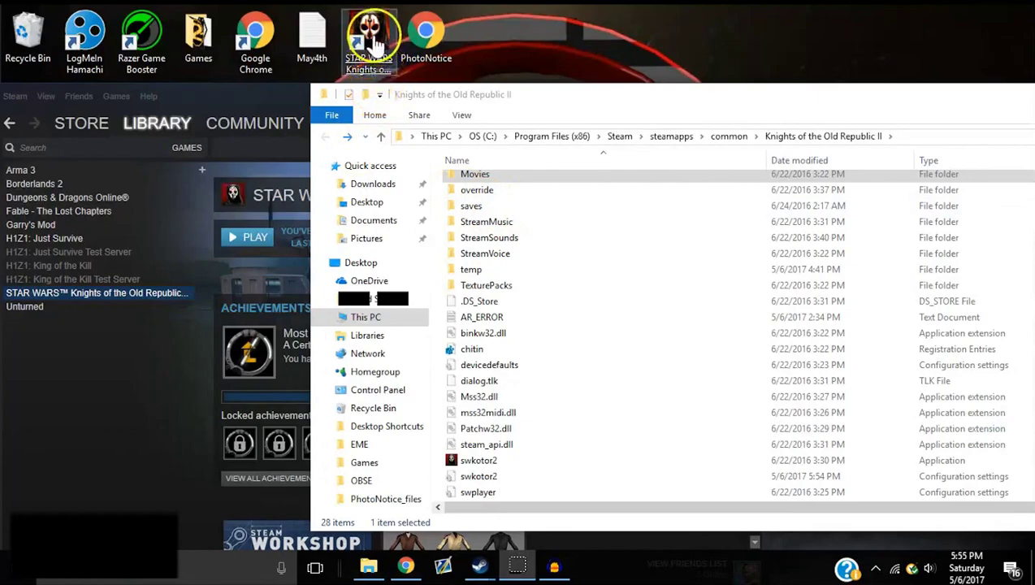
Launch KOTOR II from the desktop and skip the LucasArts intro and title screen.
click(377, 44)
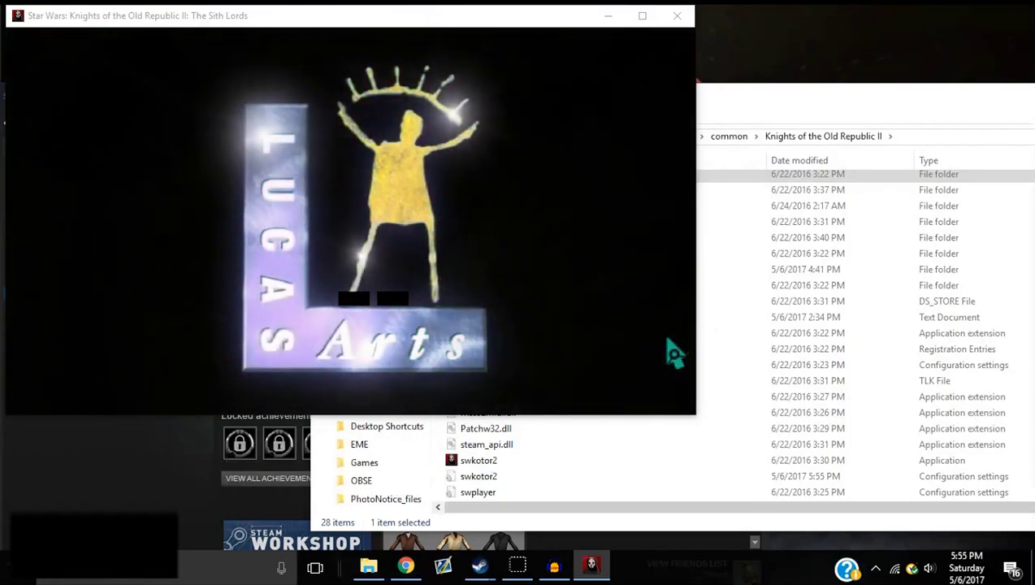
click(469, 225)
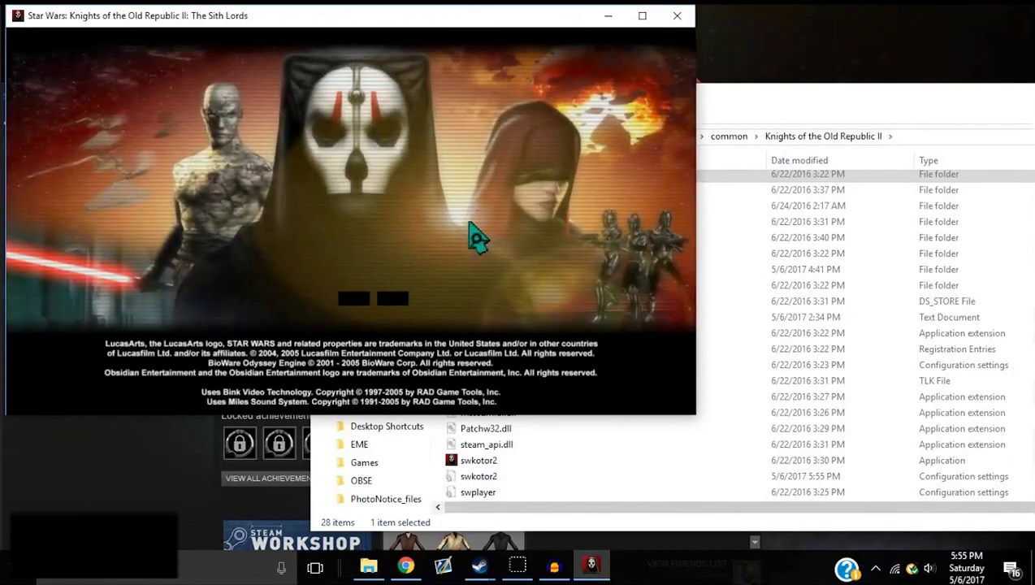
click(478, 237)
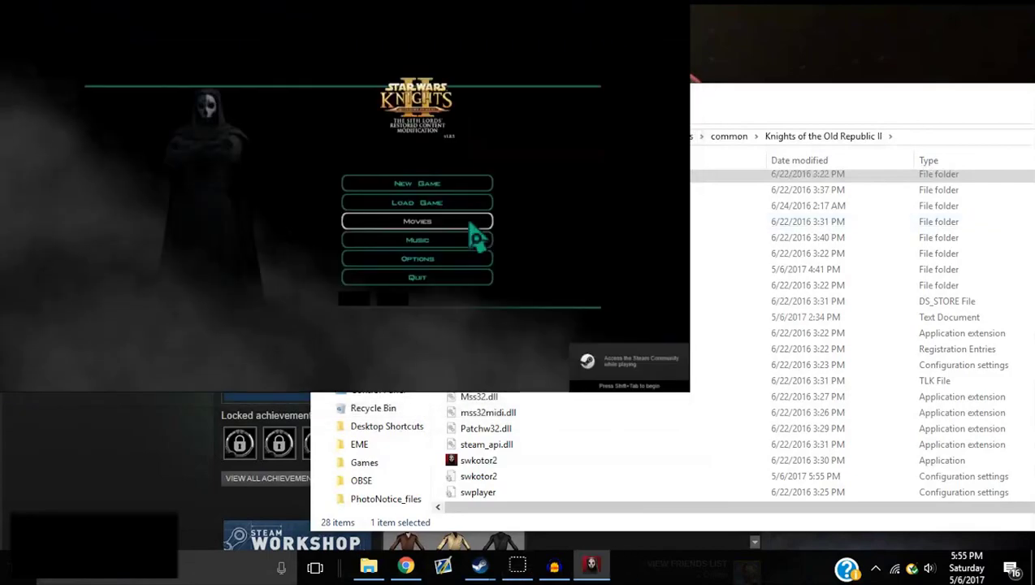
click(335, 260)
click(343, 238)
click(490, 279)
click(704, 126)
click(627, 108)
click(485, 272)
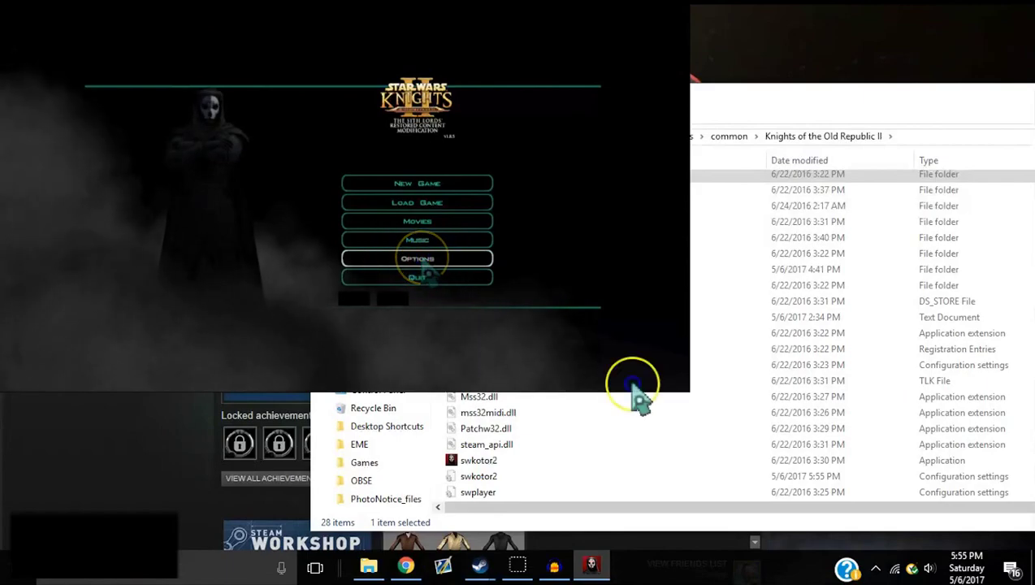
Bring up the Screen Resolution list under Options > Graphics.
click(419, 260)
click(209, 172)
click(217, 299)
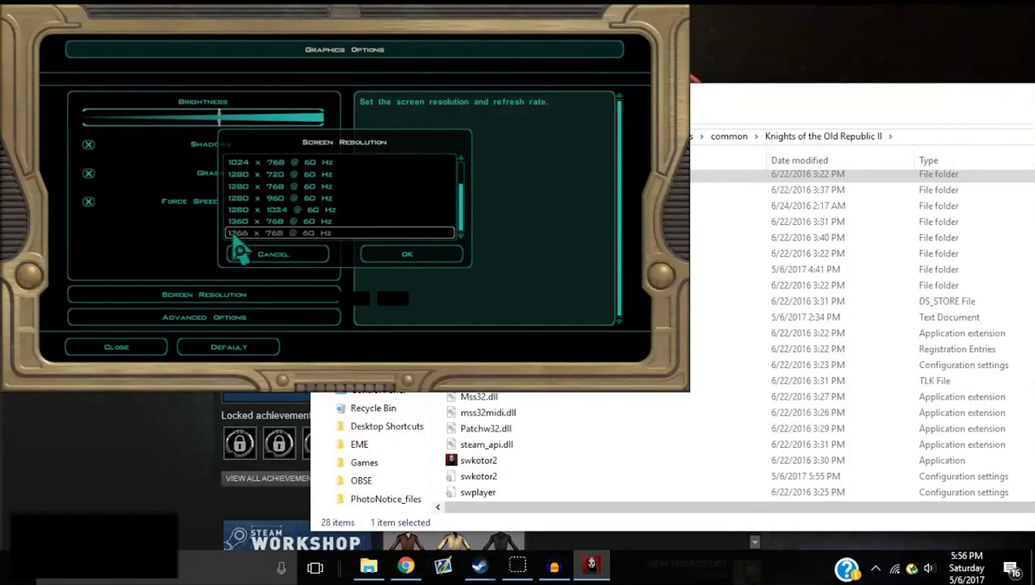
right_click(837, 48)
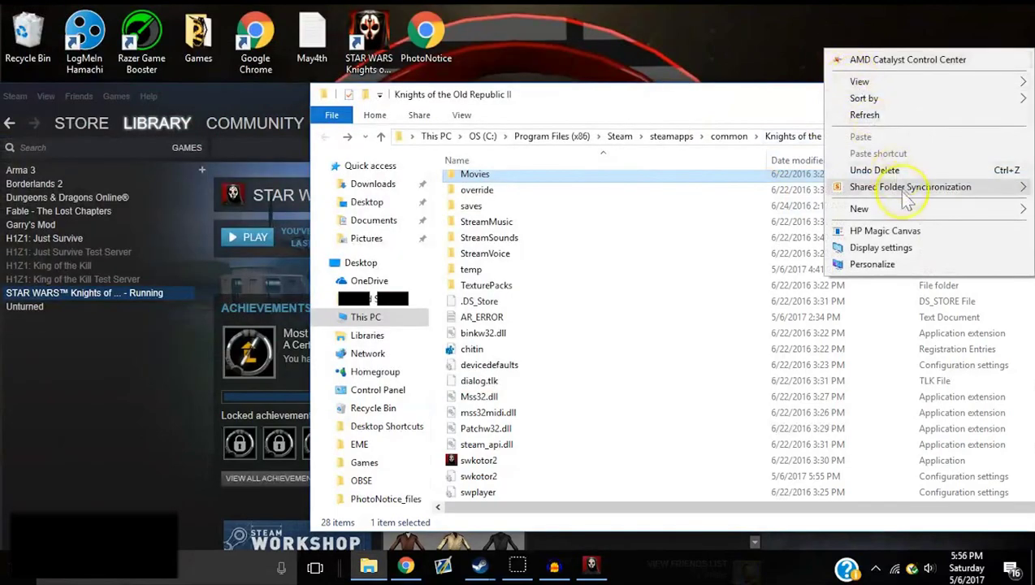
click(878, 249)
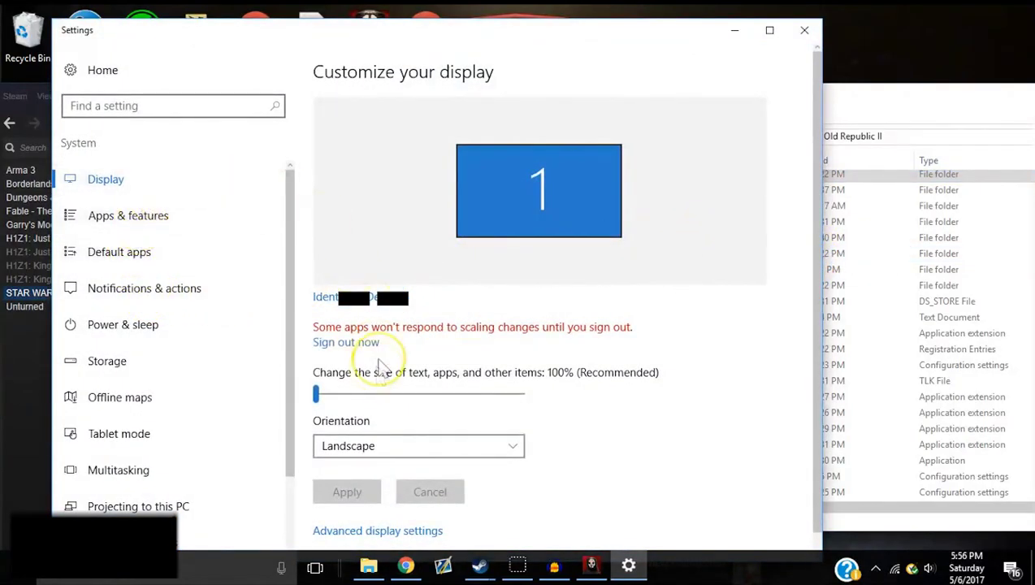
click(352, 533)
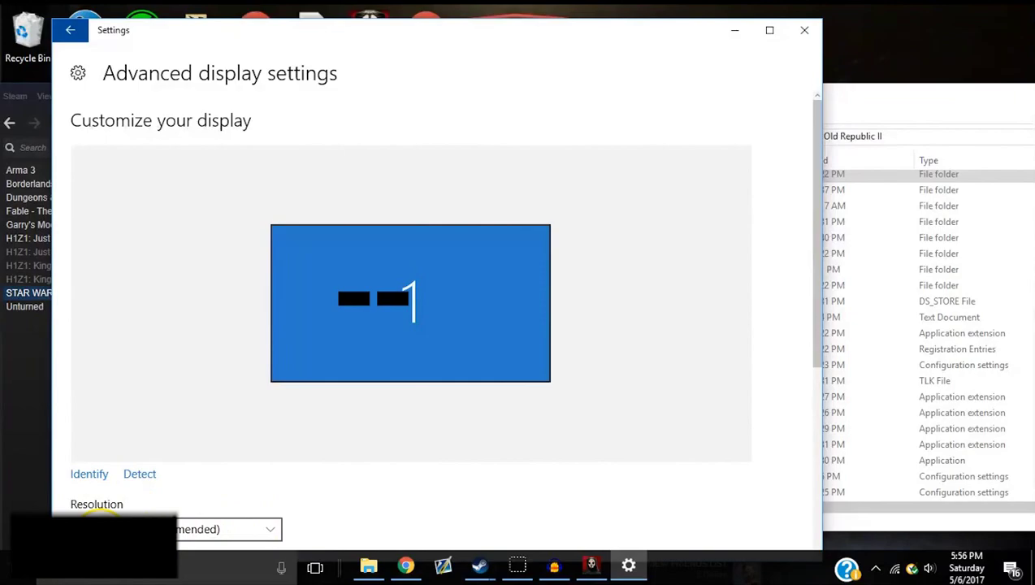
click(267, 529)
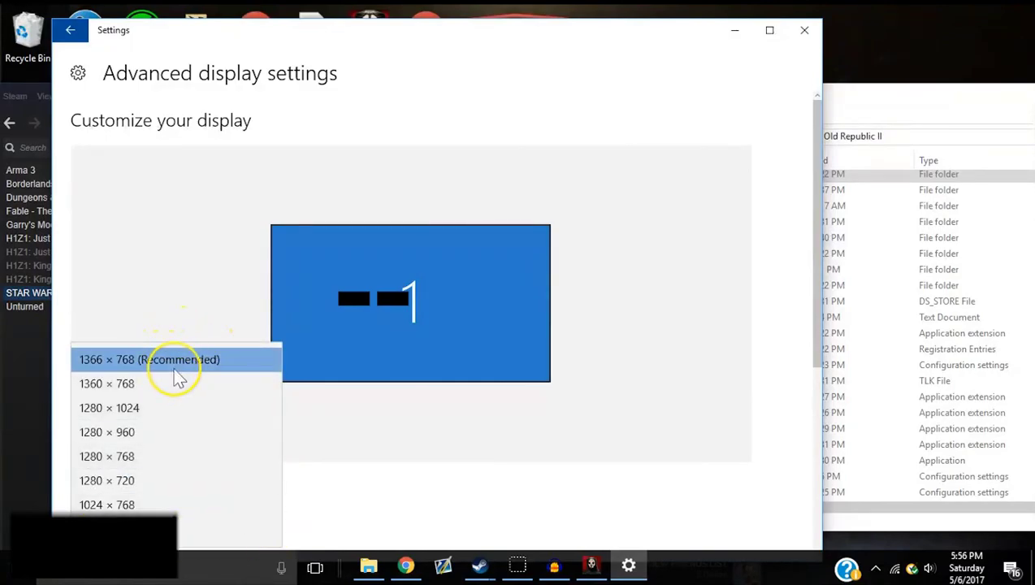
click(145, 282)
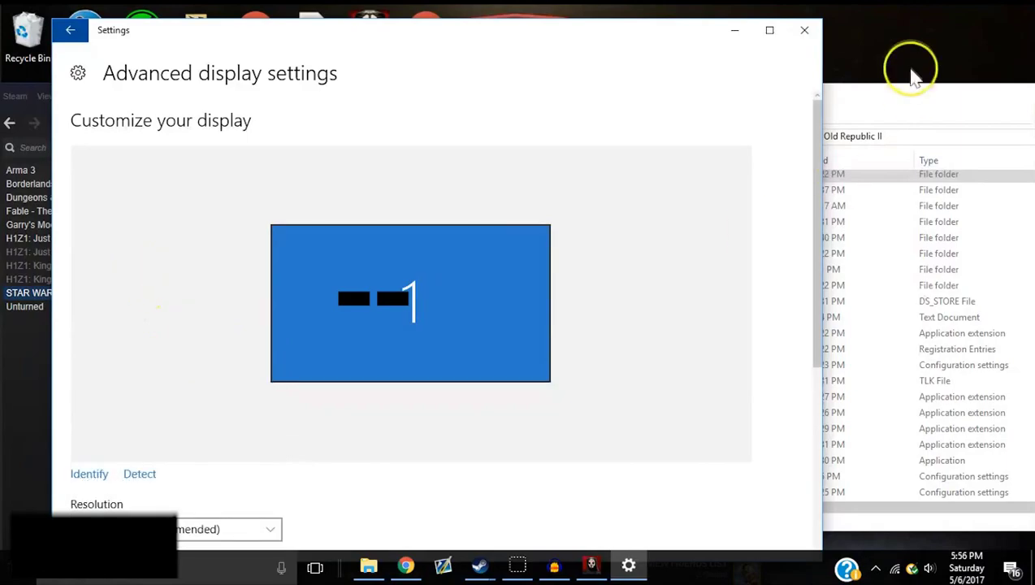
click(807, 31)
click(602, 571)
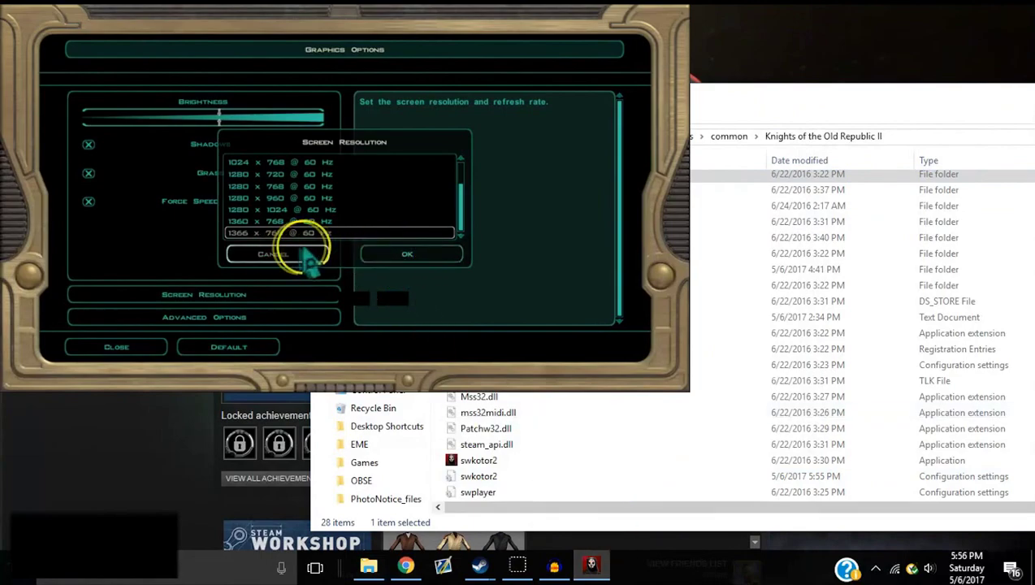
Cancel the resolution list, back out of Graphics Options and quit to the game folder.
click(281, 257)
click(122, 348)
click(126, 345)
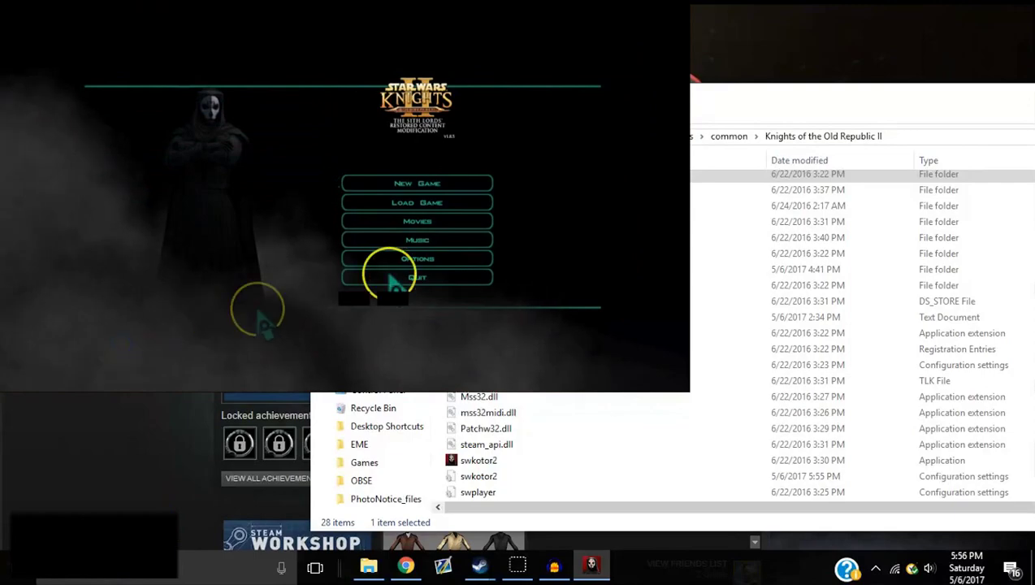
click(396, 279)
click(534, 413)
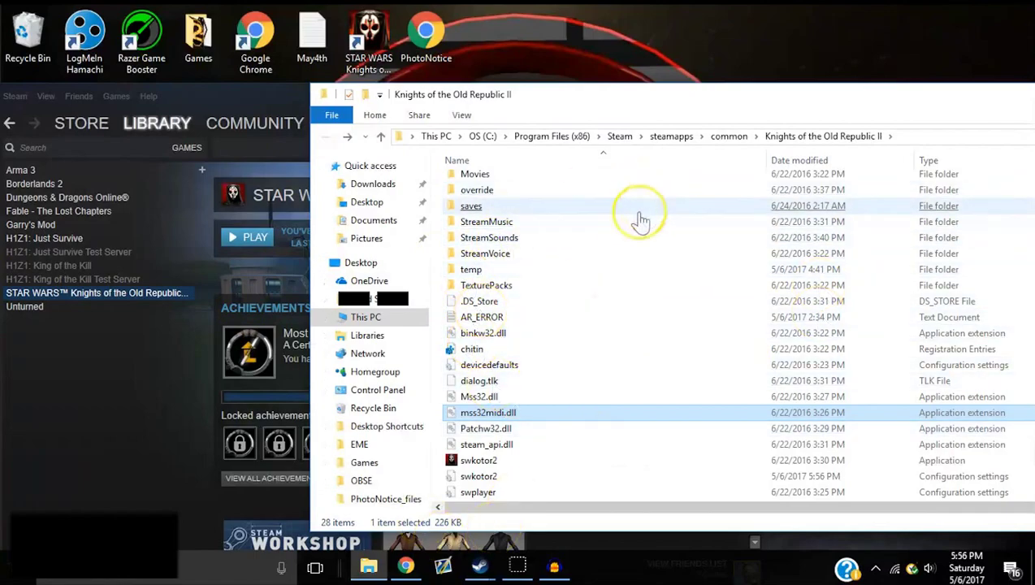
Open KOTOR II's install folder via Steam Properties > Local Files > Browse Local Files.
right_click(96, 292)
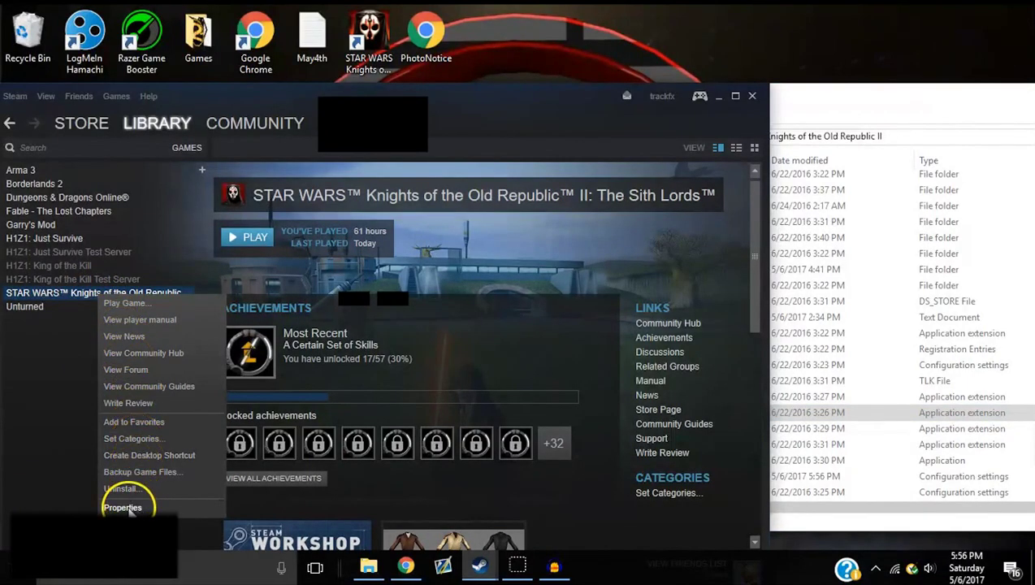
click(122, 508)
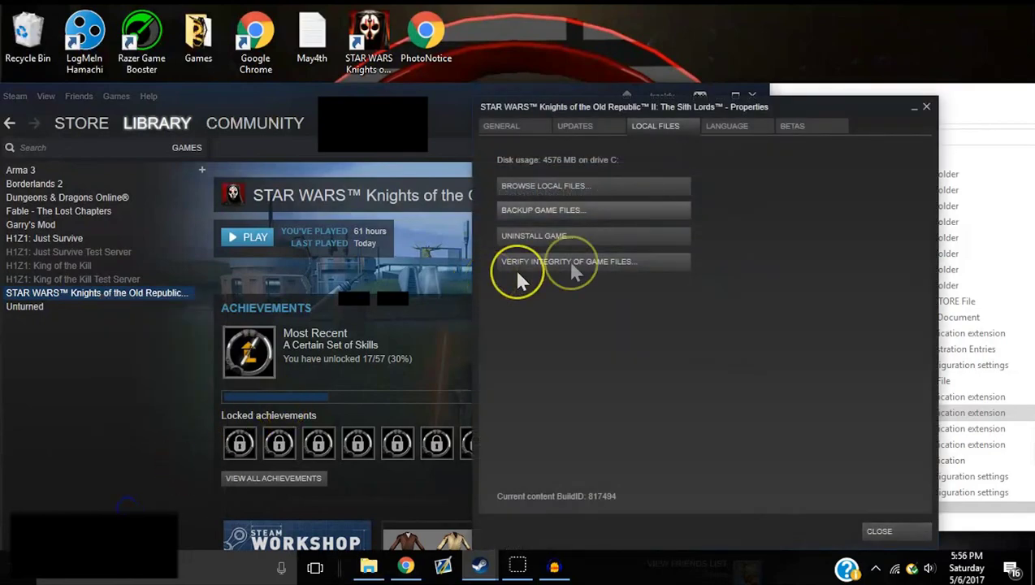
click(500, 125)
click(654, 126)
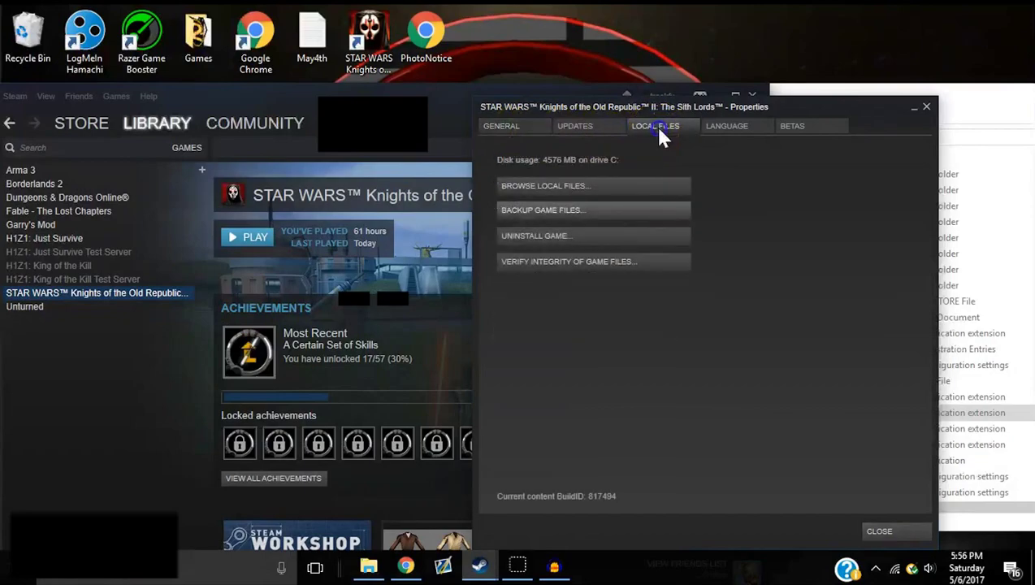
click(546, 191)
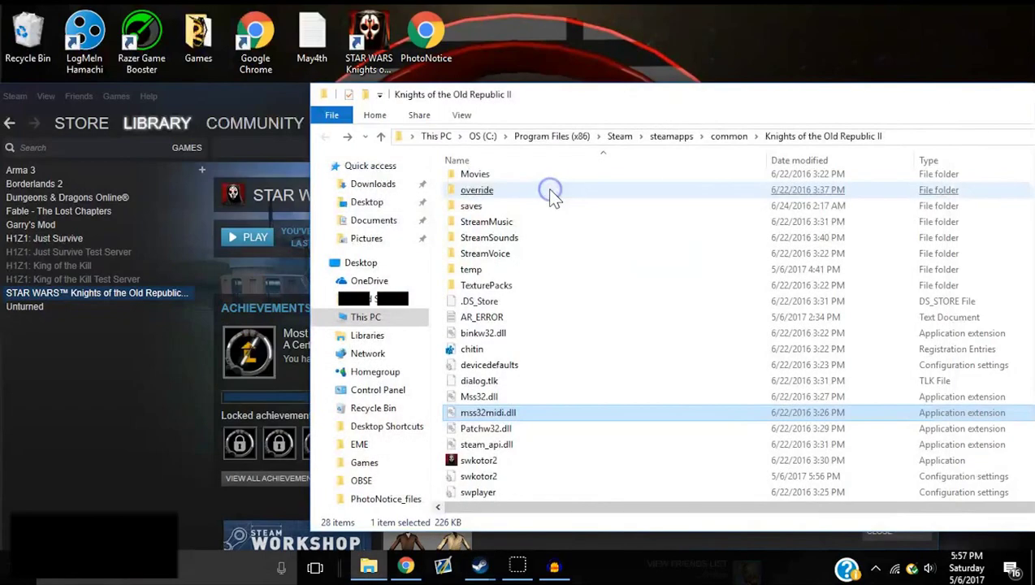
Open the swkotor2 configuration settings file in Notepad from the install folder.
click(547, 189)
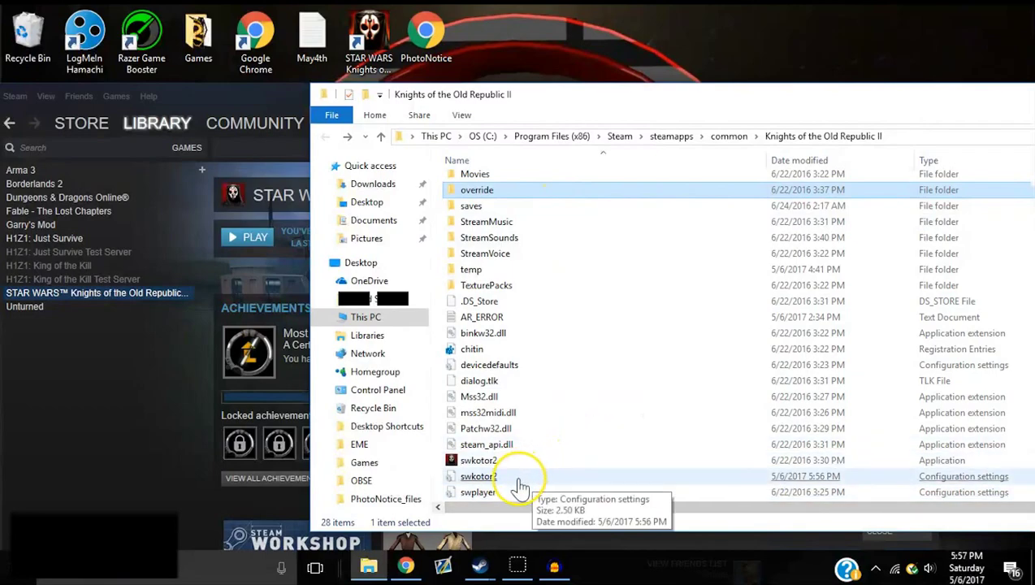
click(485, 480)
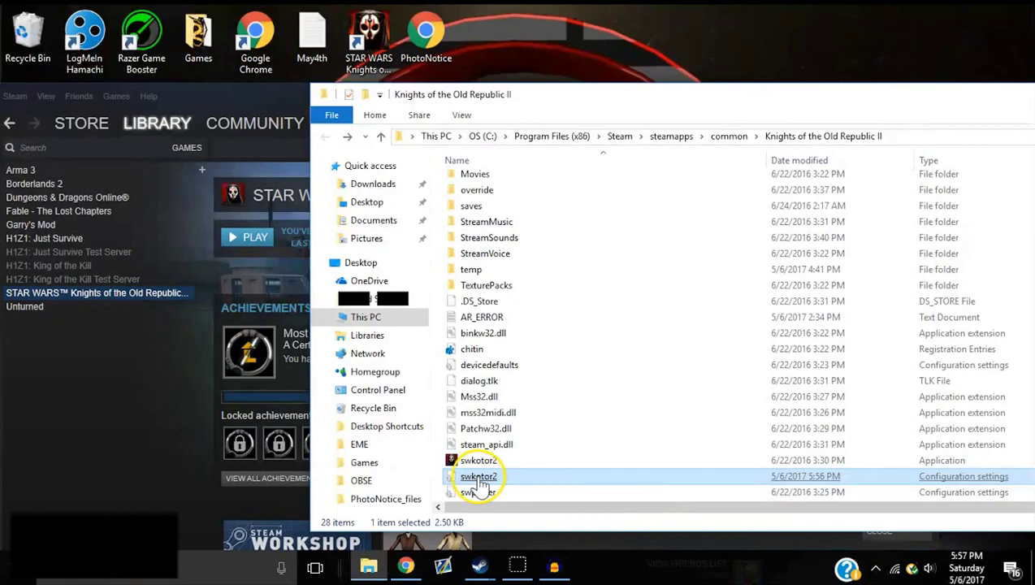
right_click(481, 481)
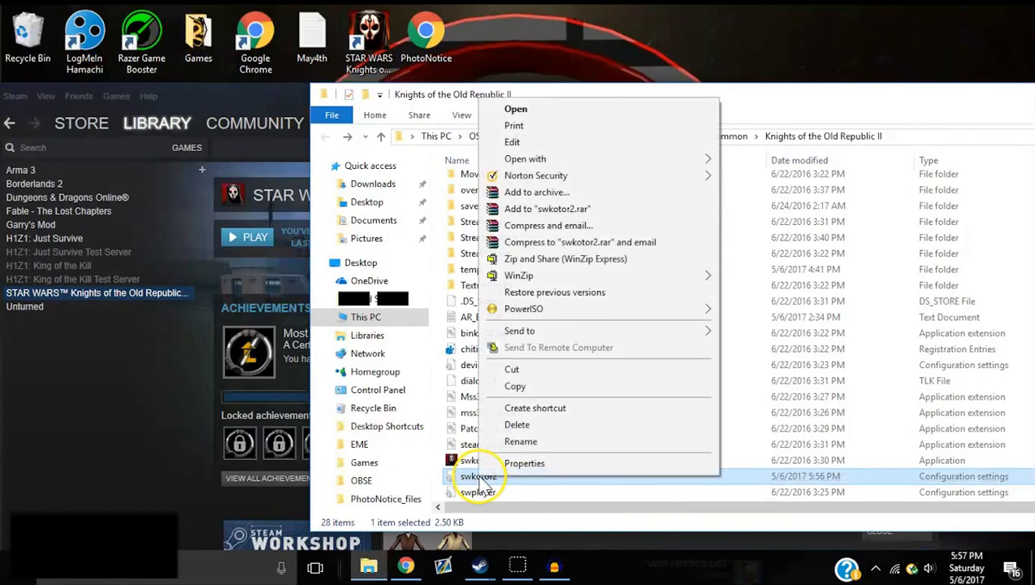
click(517, 110)
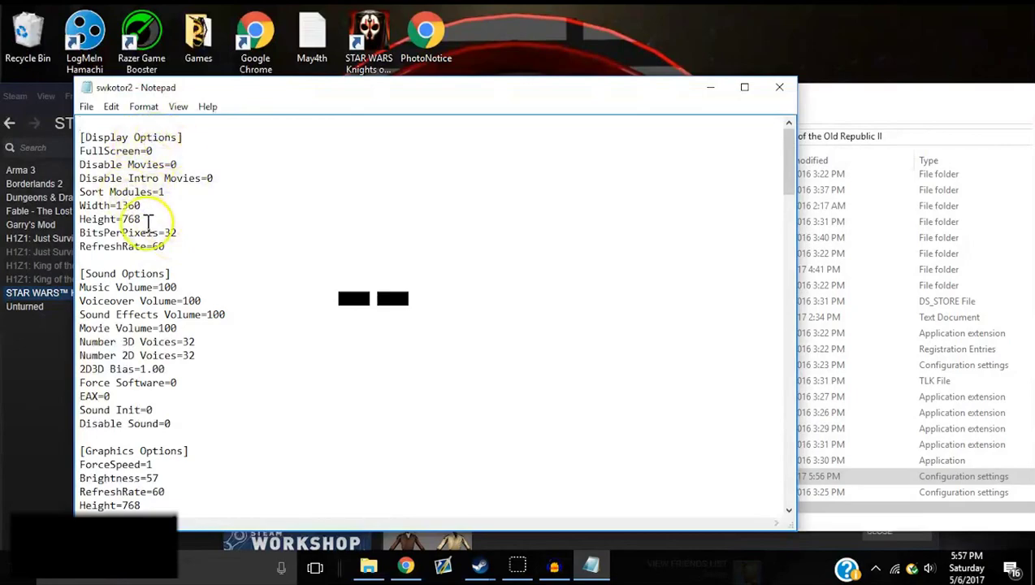
scroll(190, 234, down, 3)
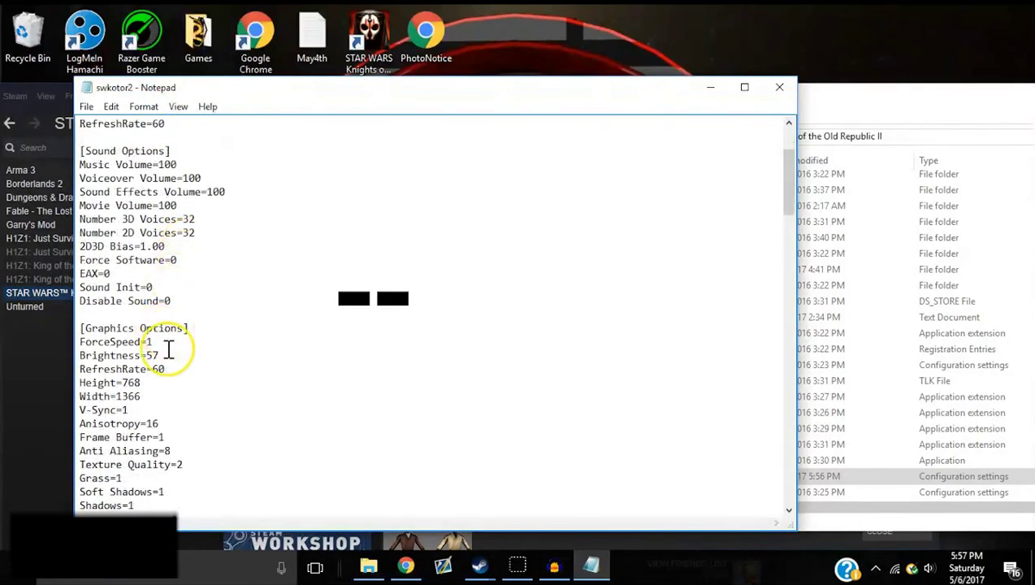
scroll(168, 349, down, 1)
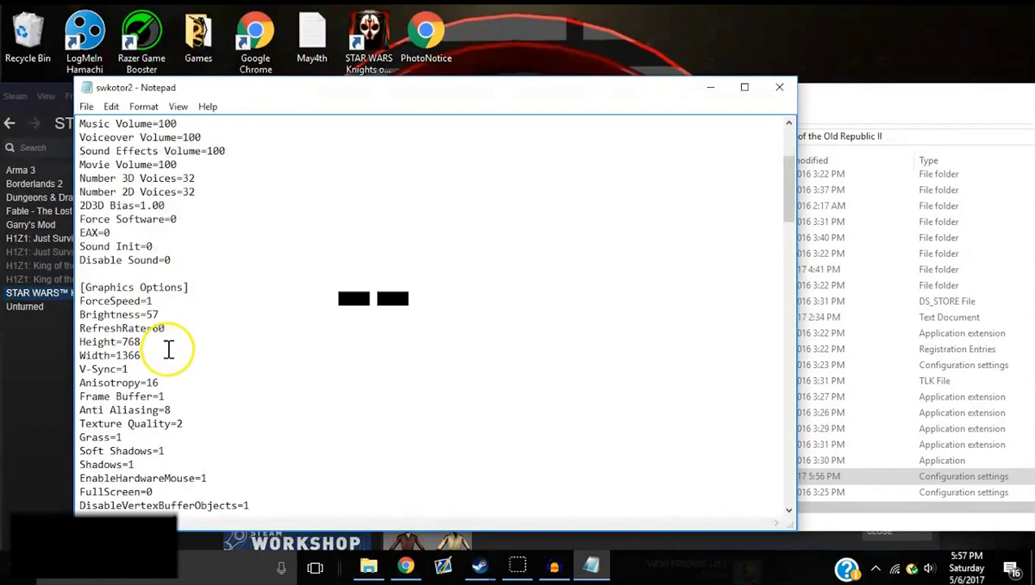
click(155, 491)
drag(158, 491, 148, 490)
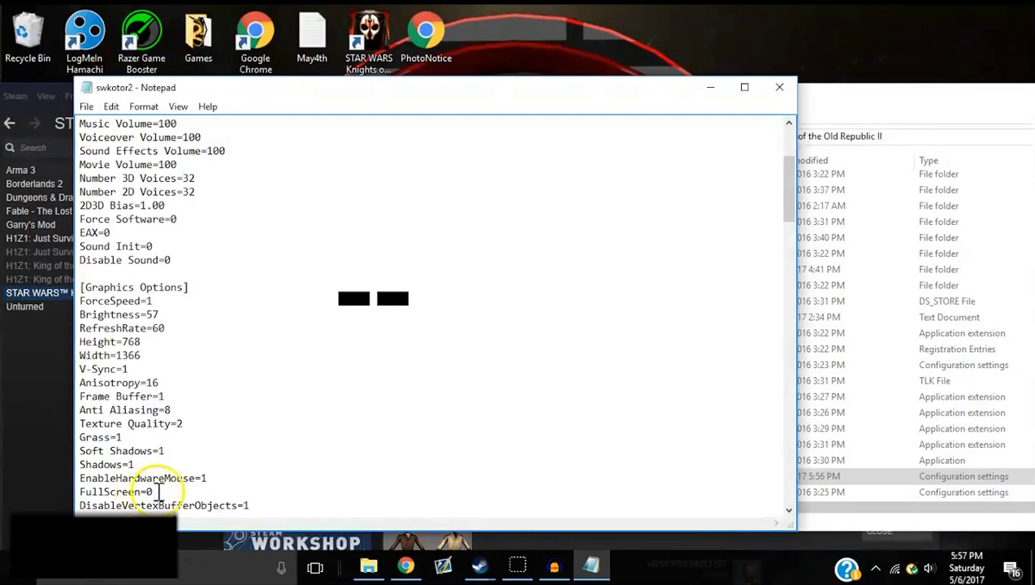
scroll(138, 491, down, 2)
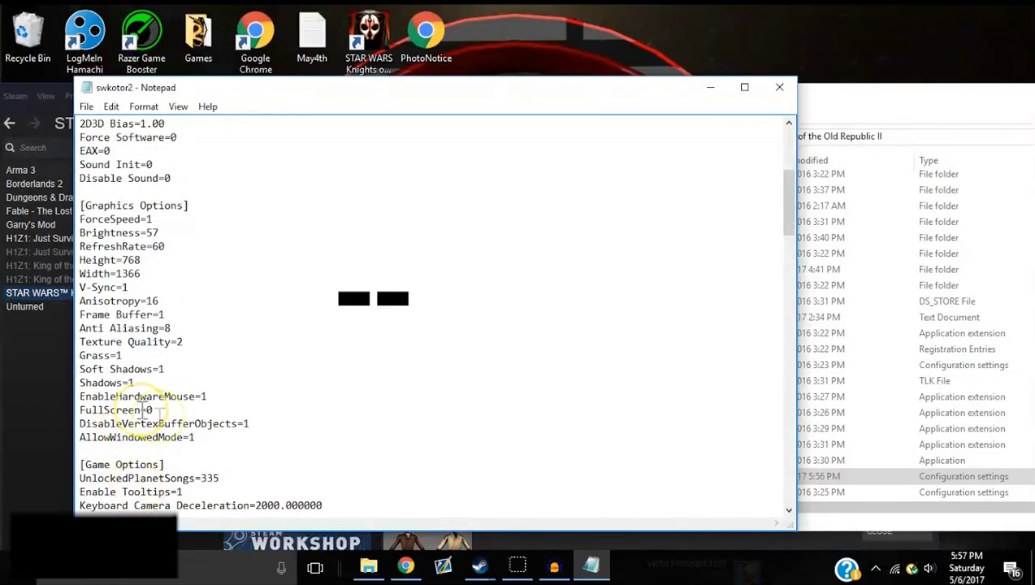
drag(197, 446, 69, 437)
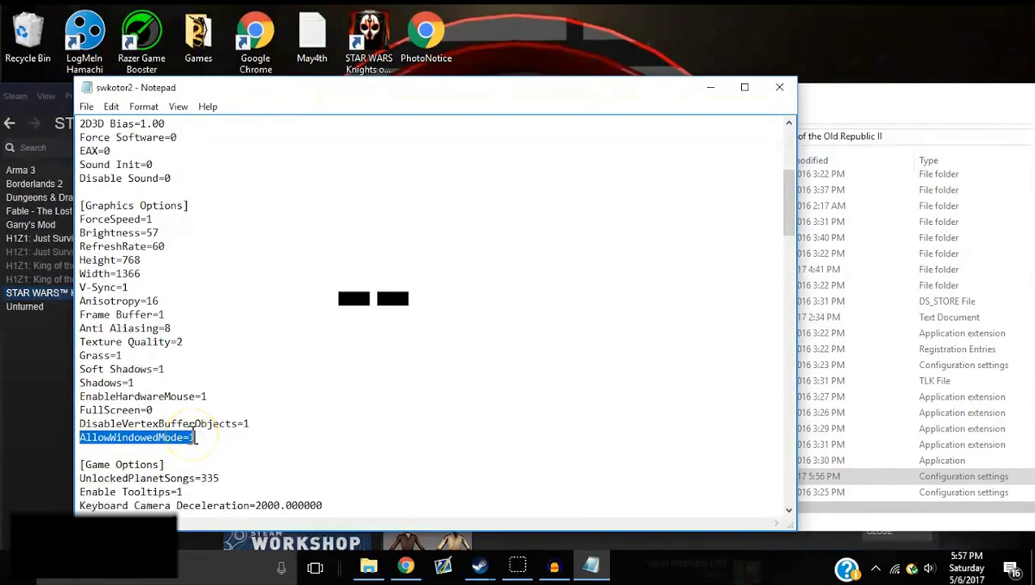
click(214, 438)
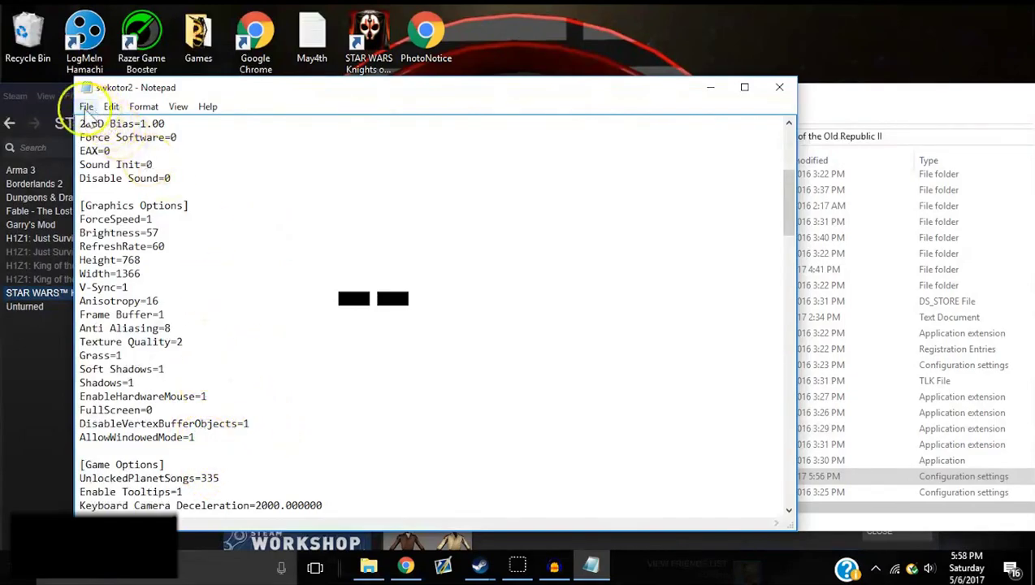
Save the edited swkotor2 settings file with File > Save and close Notepad.
click(87, 108)
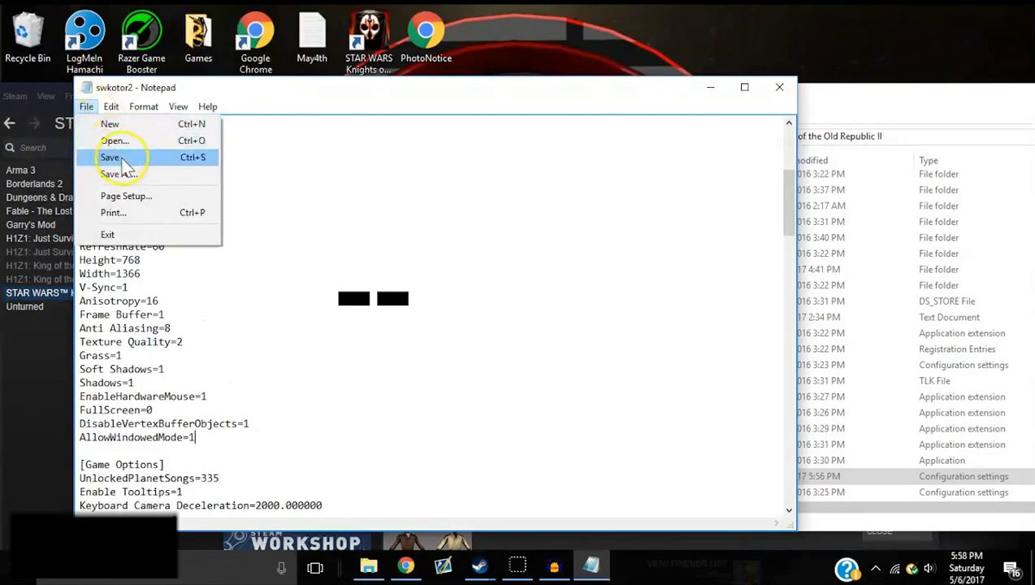
click(120, 161)
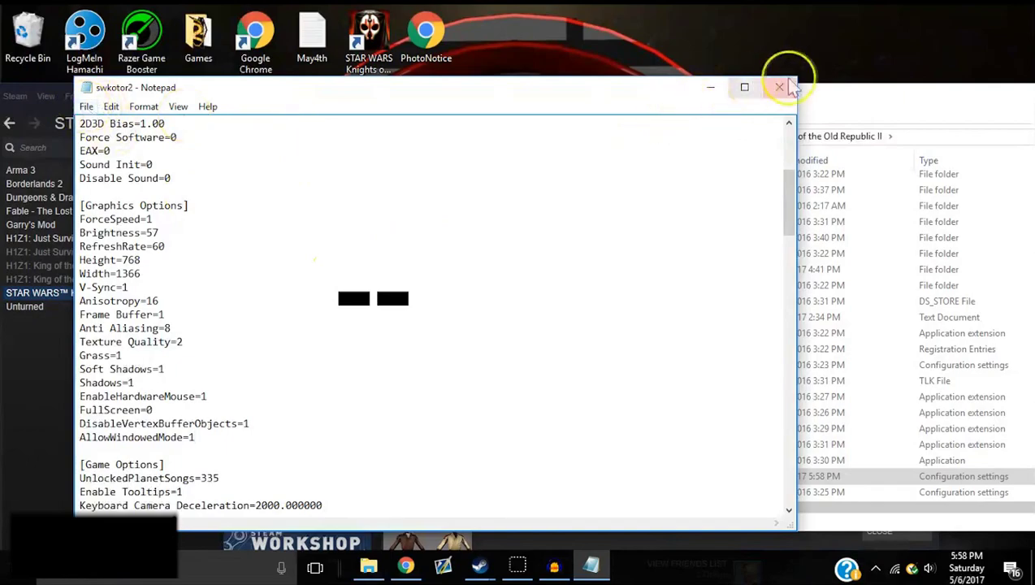
click(780, 87)
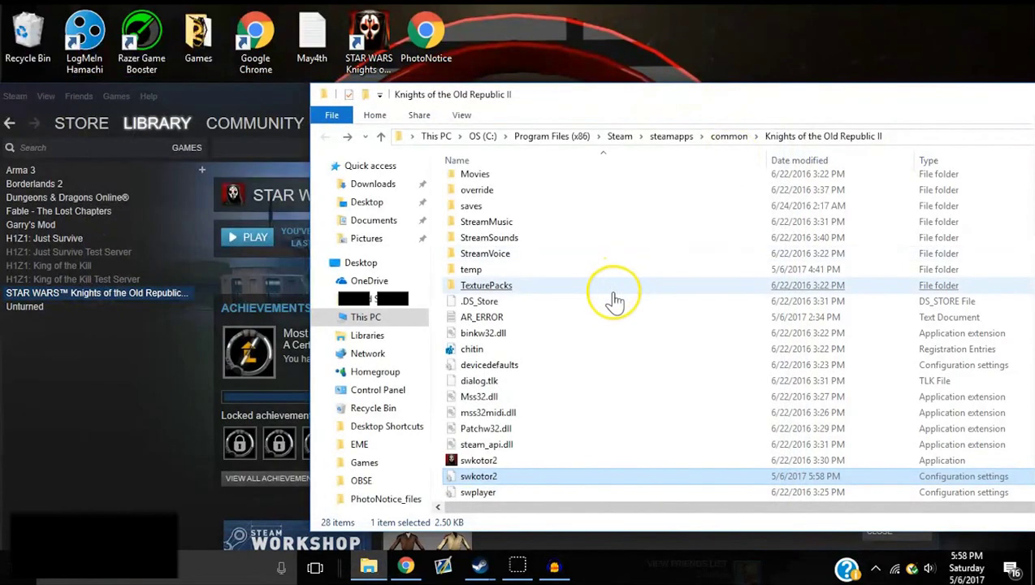
Tick 'Disable display scaling on high DPI settings' in swkotor2.exe Compatibility properties and apply.
click(487, 461)
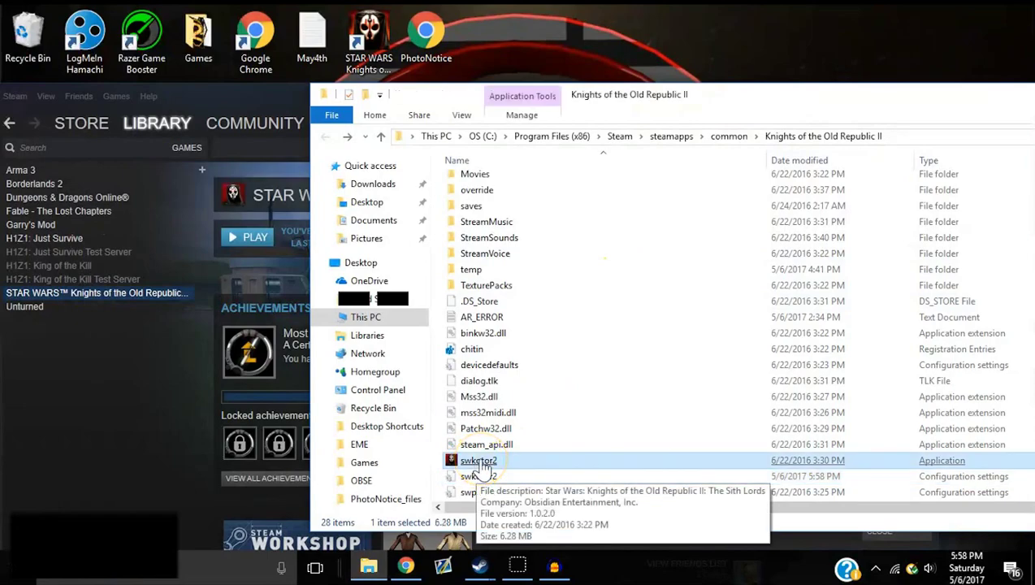
right_click(483, 469)
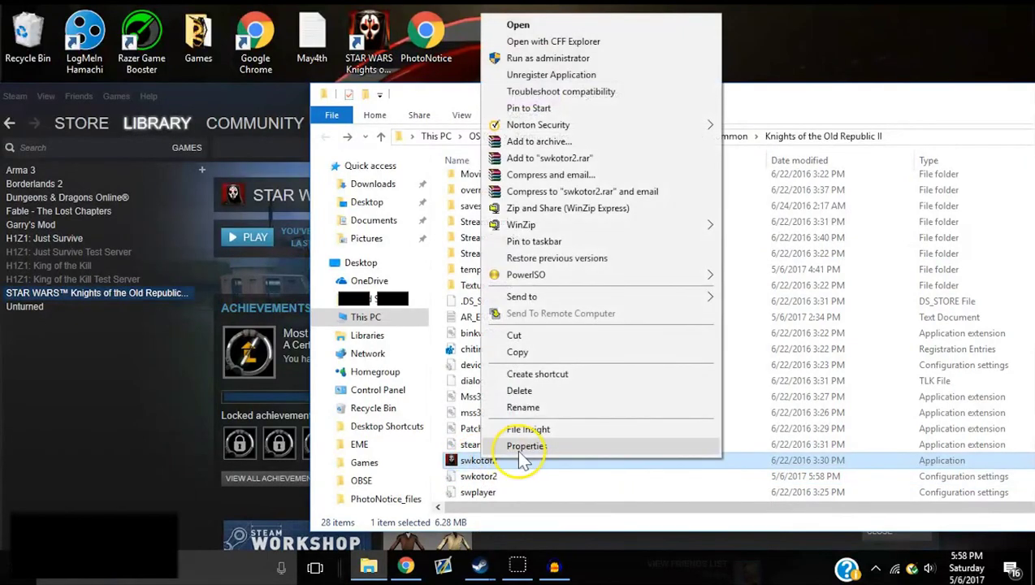
click(528, 447)
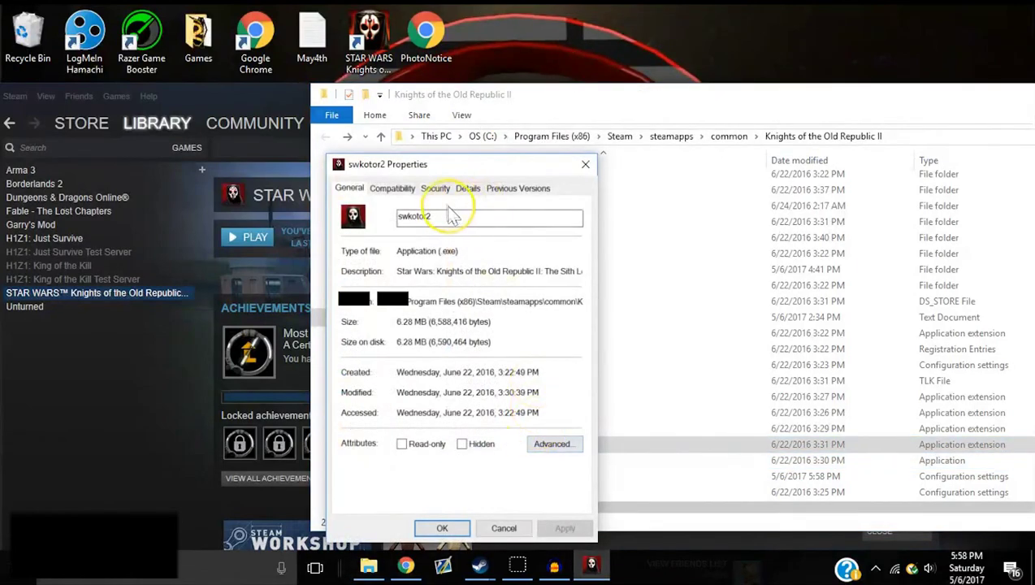
click(401, 192)
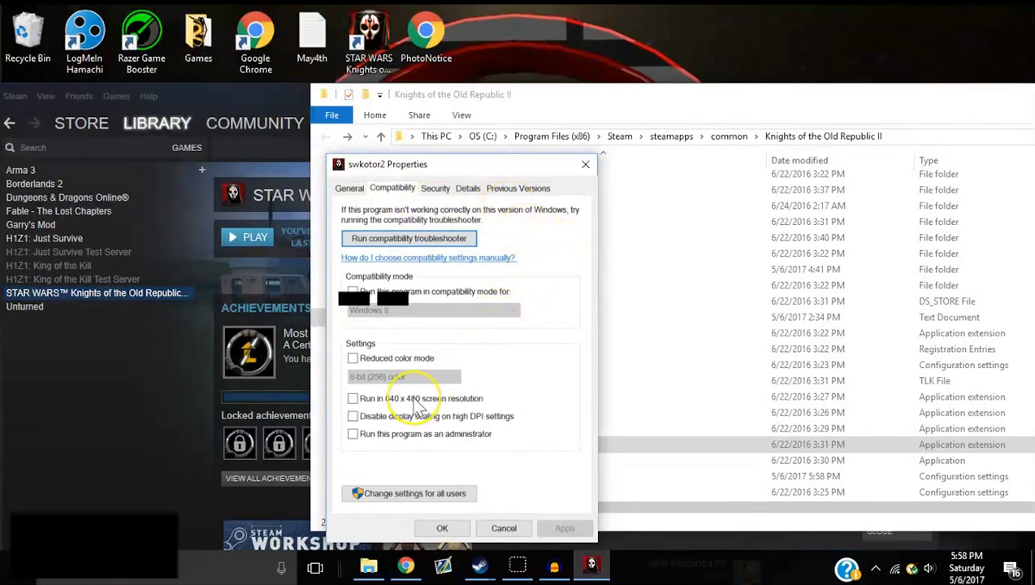
click(353, 417)
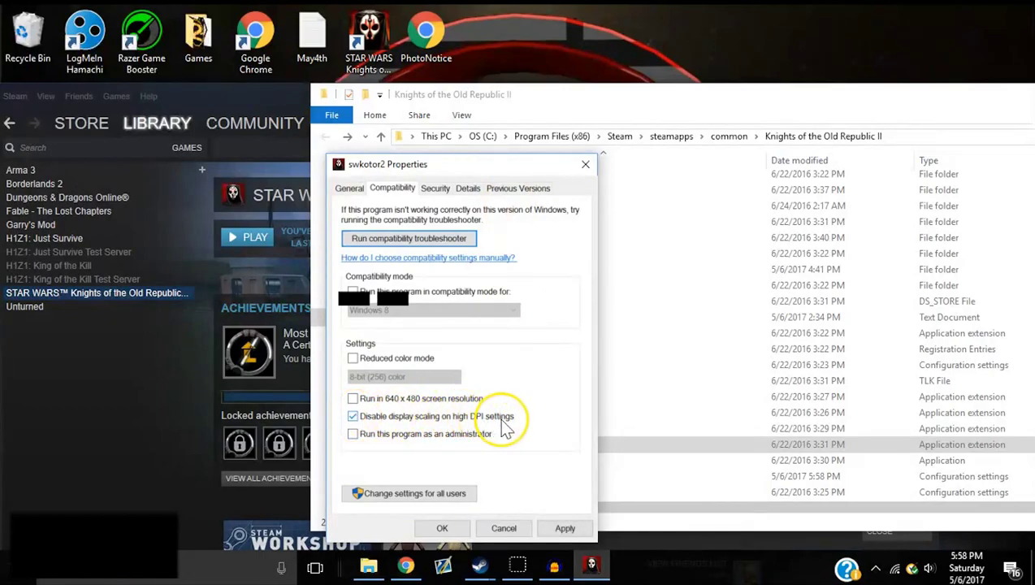
click(564, 529)
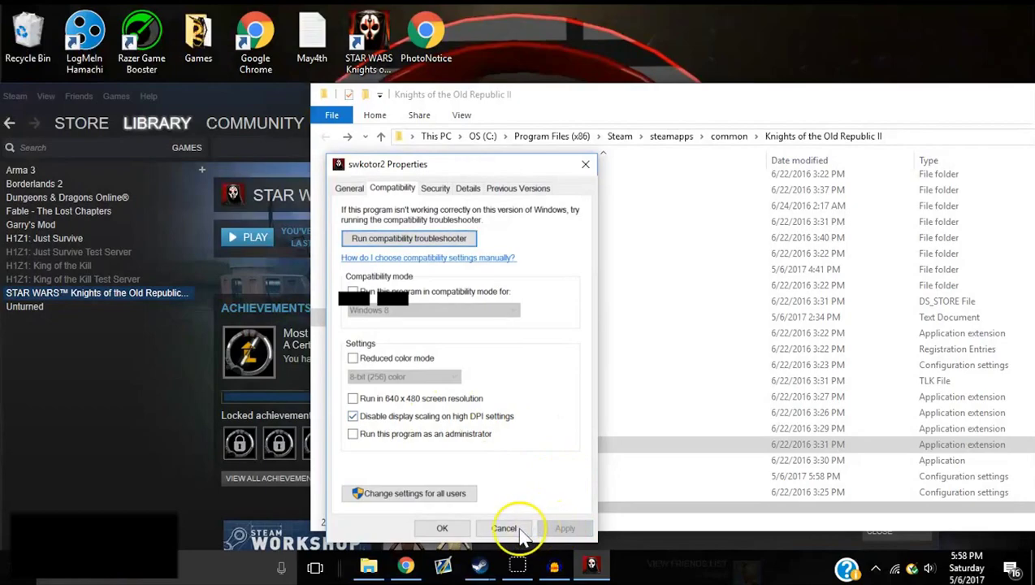
click(442, 529)
click(504, 430)
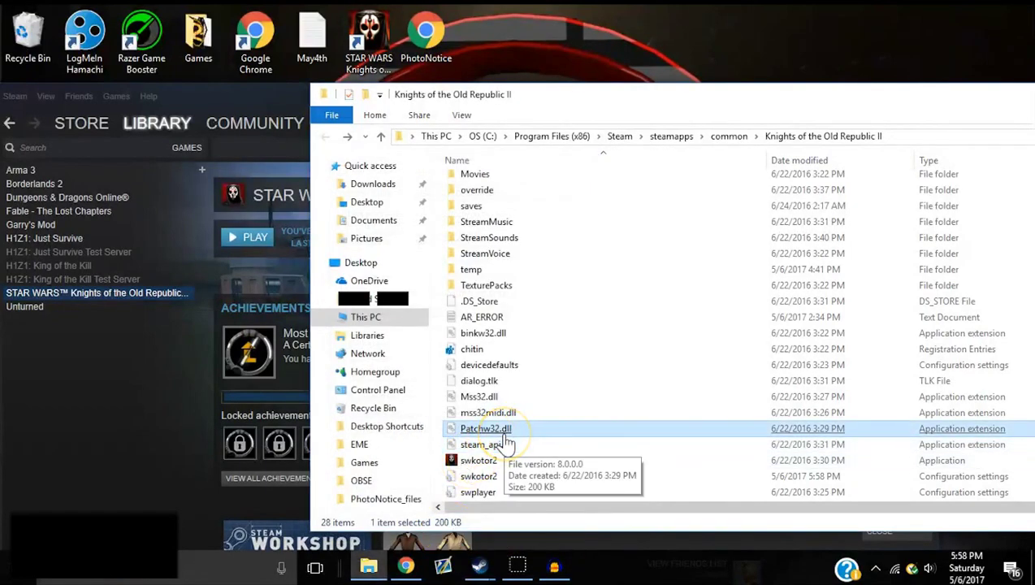
Relaunch KOTOR II from its desktop shortcut and skip the intro to the title screen.
click(485, 446)
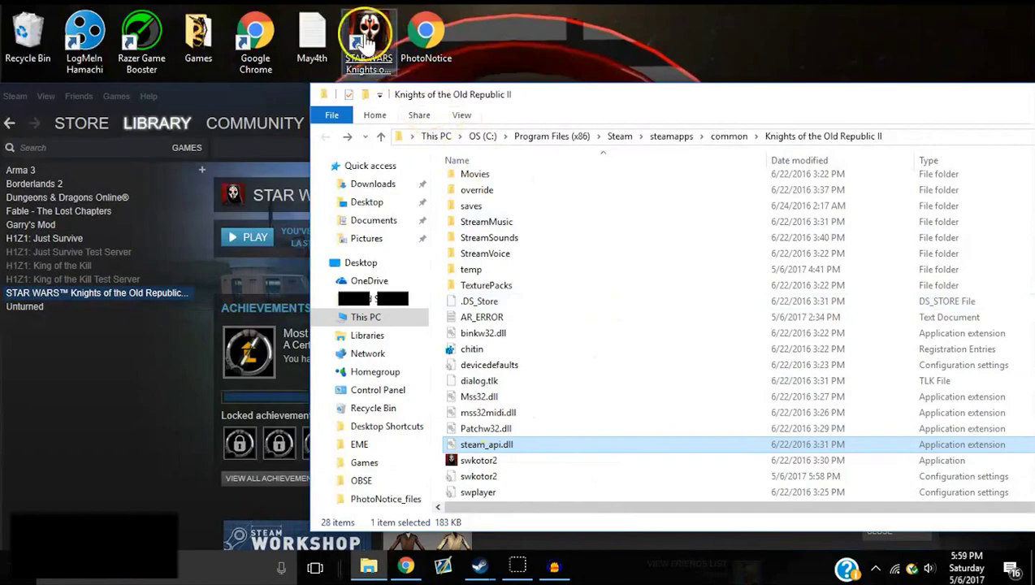
click(367, 44)
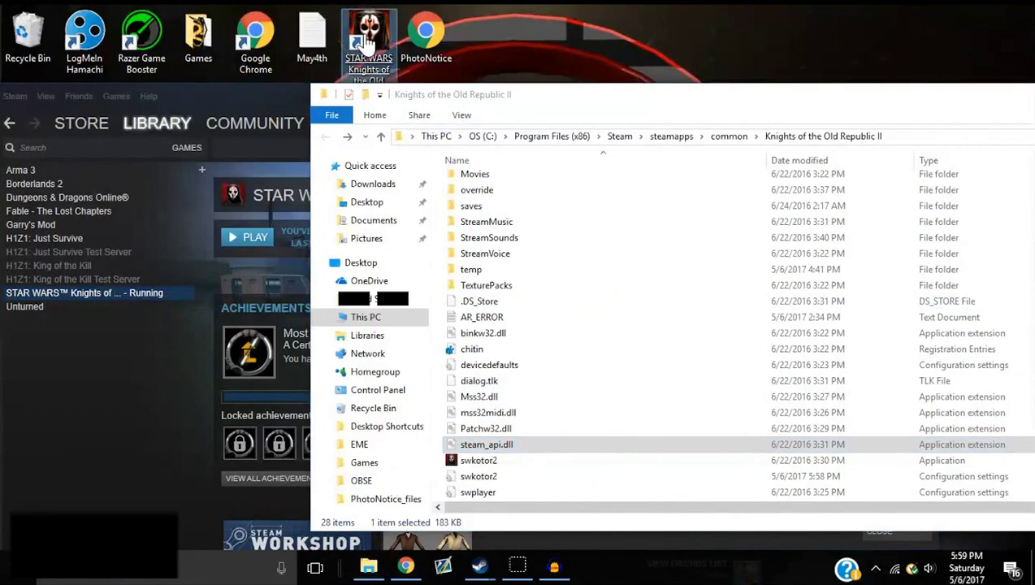
double_click(367, 45)
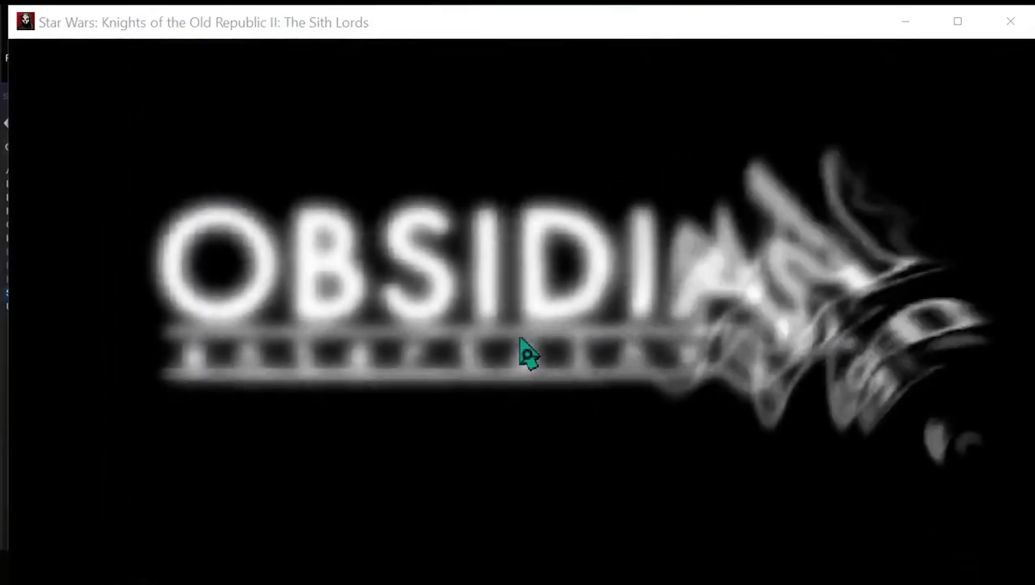
click(520, 340)
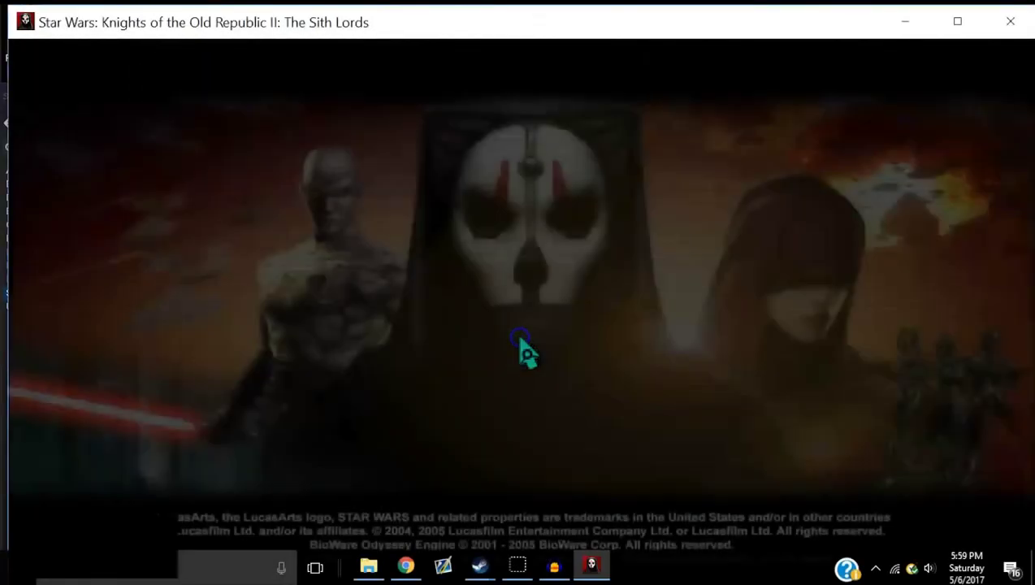